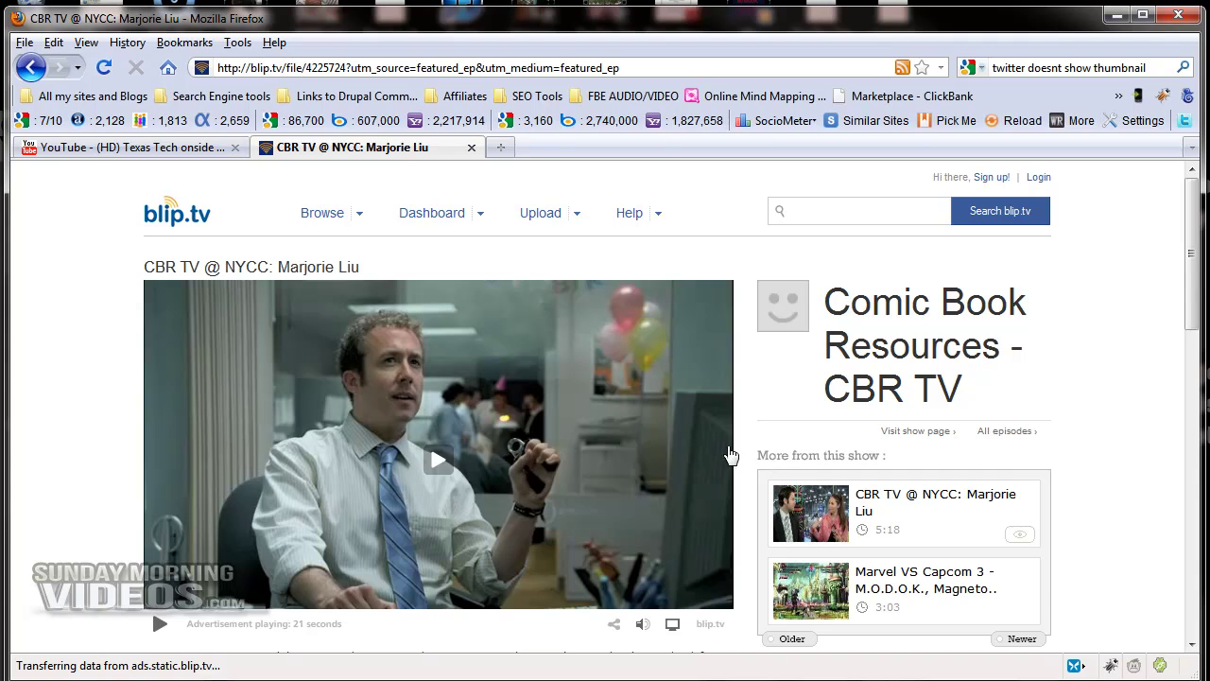
- Scroll through the 'CBR TV @ NYCC: Marjorie Liu' page to review its description, comments and downloads
{"action": "scroll", "coordinate": [765, 440], "scroll_direction": "down", "scroll_amount": 2}
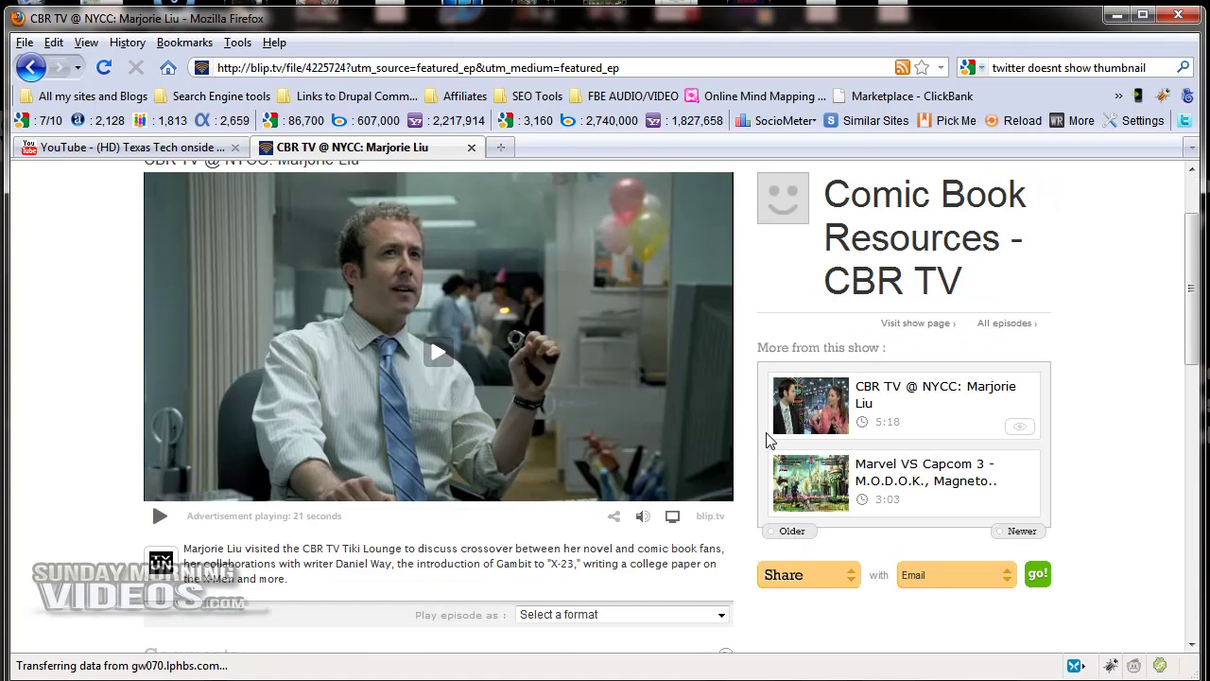
{"action": "scroll", "coordinate": [766, 439], "scroll_direction": "up", "scroll_amount": 2}
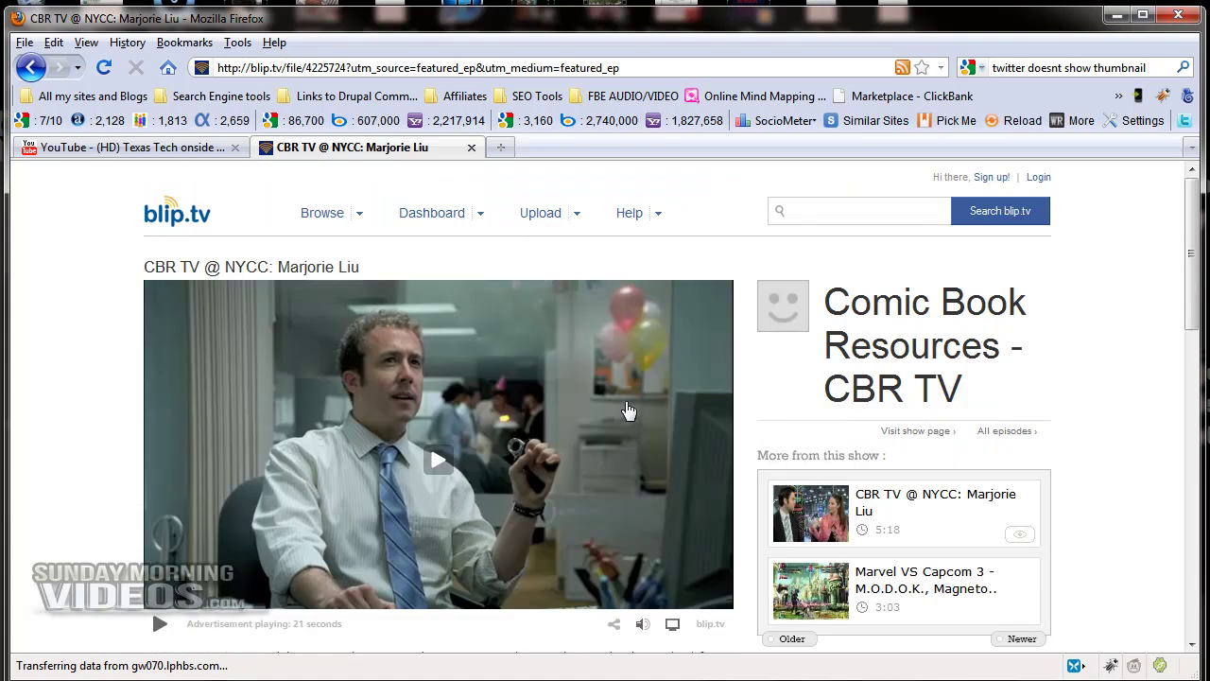
{"action": "scroll", "coordinate": [638, 444], "scroll_direction": "down", "scroll_amount": 4}
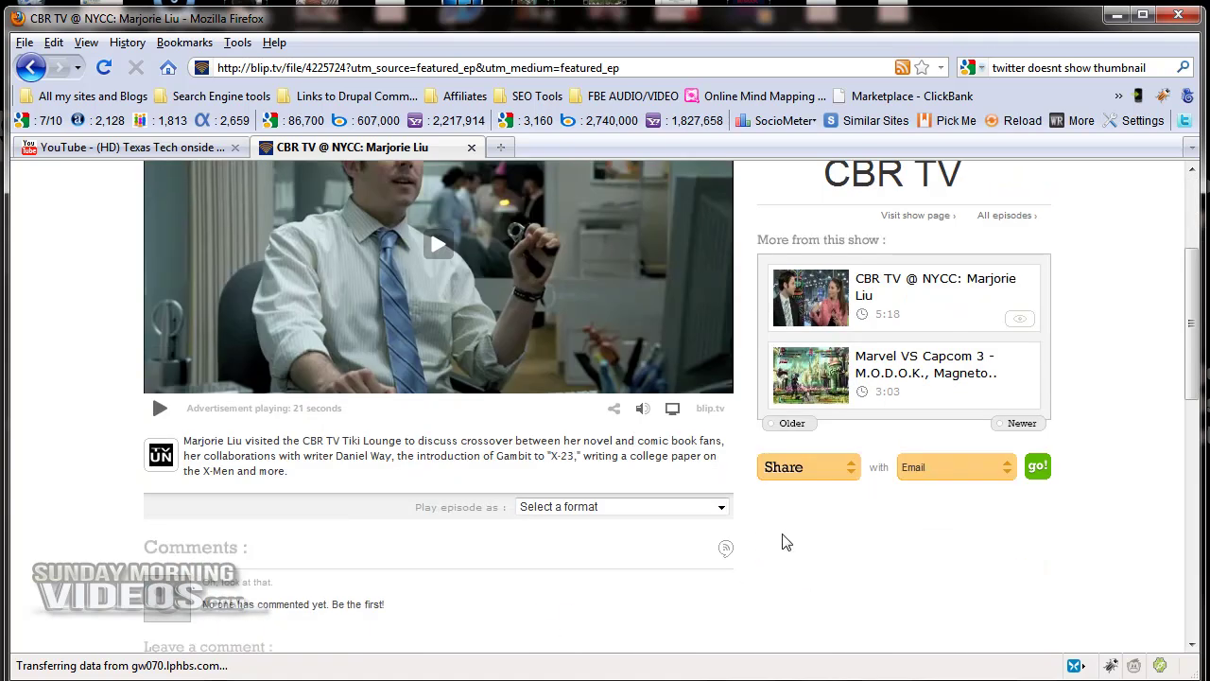
{"action": "scroll", "coordinate": [782, 541], "scroll_direction": "down", "scroll_amount": 2}
{"action": "scroll", "coordinate": [785, 536], "scroll_direction": "down", "scroll_amount": 4}
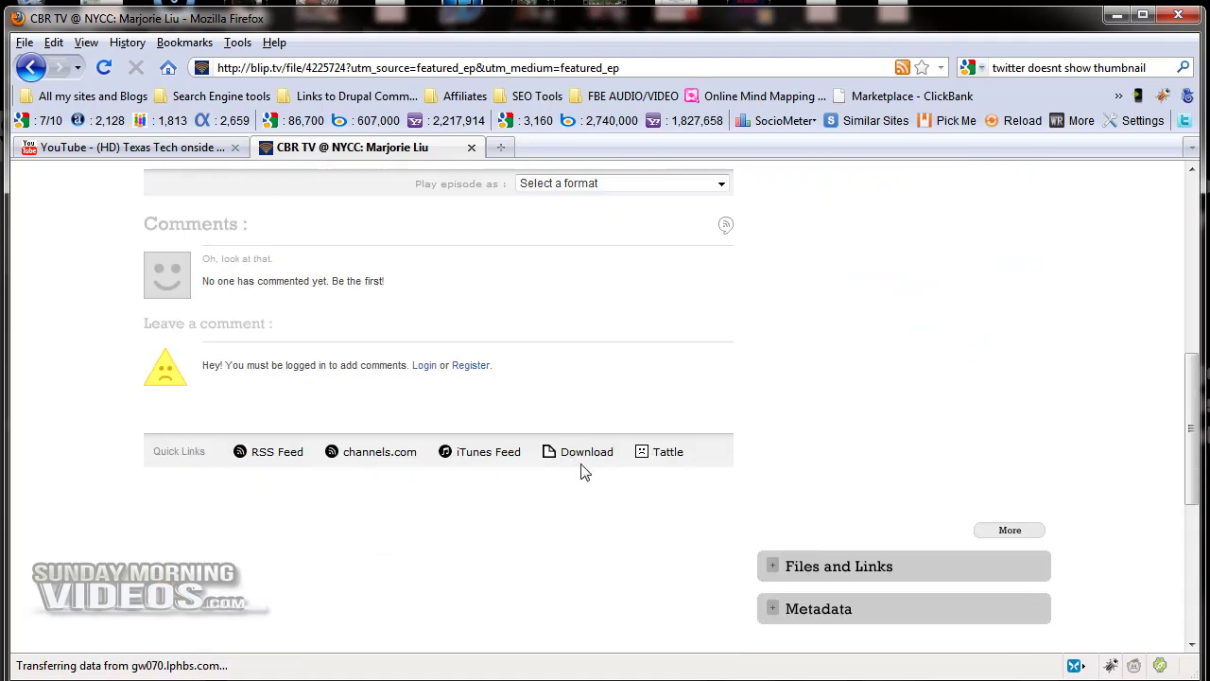
{"action": "scroll", "coordinate": [584, 470], "scroll_direction": "up", "scroll_amount": 8}
{"action": "scroll", "coordinate": [614, 486], "scroll_direction": "down", "scroll_amount": 2}
{"action": "scroll", "coordinate": [633, 495], "scroll_direction": "down", "scroll_amount": 2}
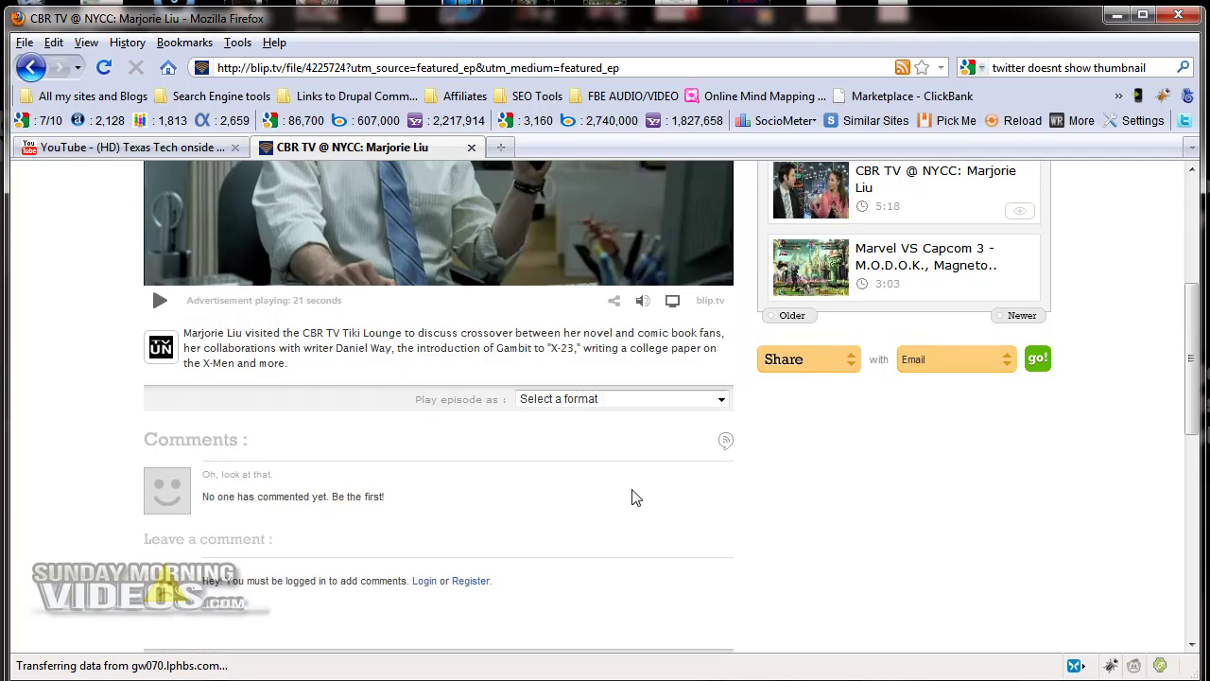
{"action": "scroll", "coordinate": [633, 495], "scroll_direction": "up", "scroll_amount": 6}
{"action": "scroll", "coordinate": [647, 525], "scroll_direction": "down", "scroll_amount": 2}
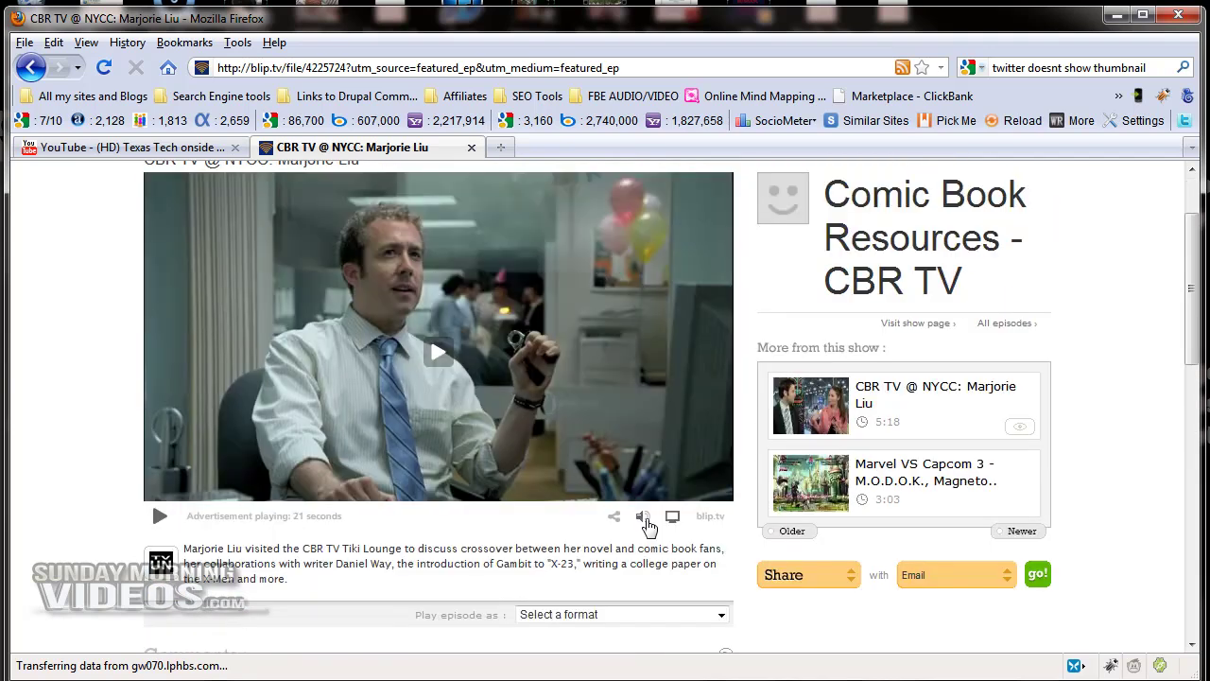
{"action": "scroll", "coordinate": [567, 534], "scroll_direction": "up", "scroll_amount": 2}
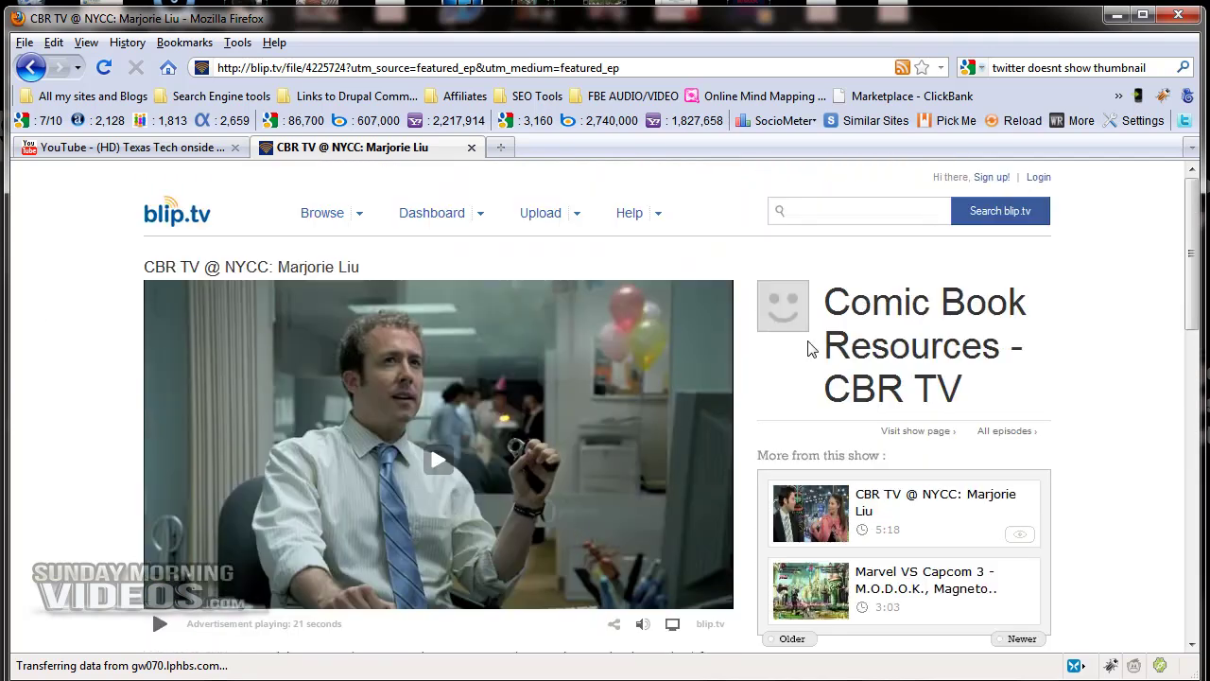
- In a new tab, search Google for 'jing' and go to TechSmith's Download Jing page
{"action": "left_click", "coordinate": [500, 147]}
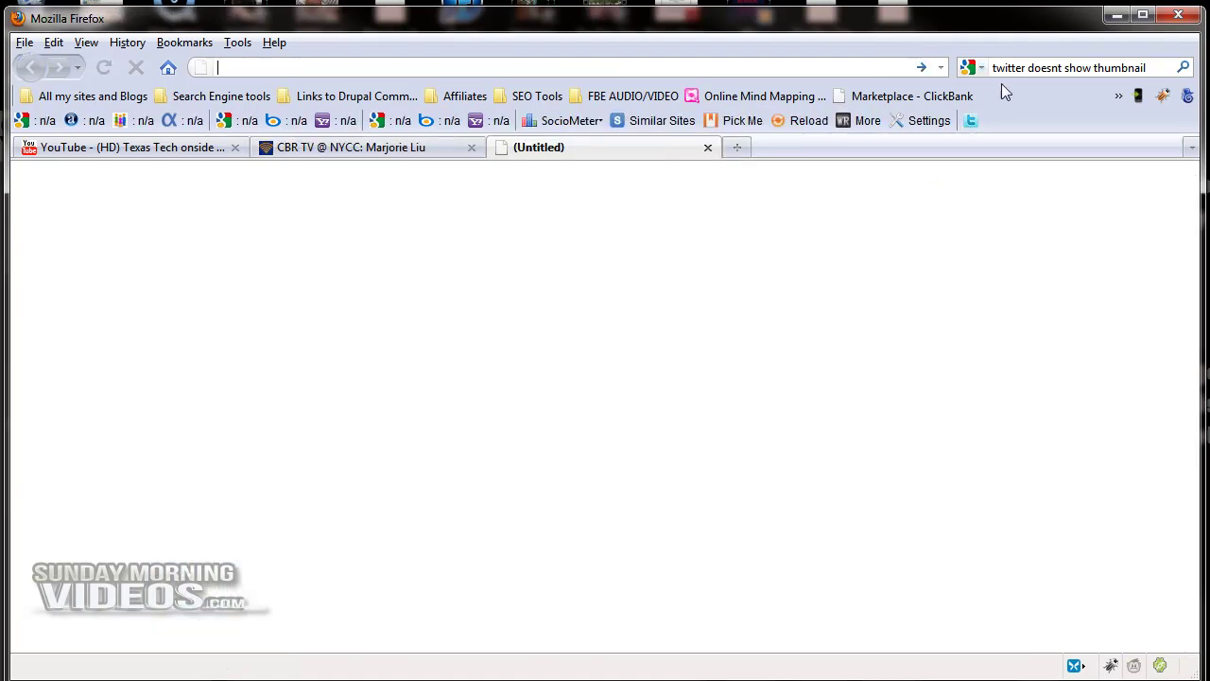
{"action": "left_click", "coordinate": [1021, 68]}
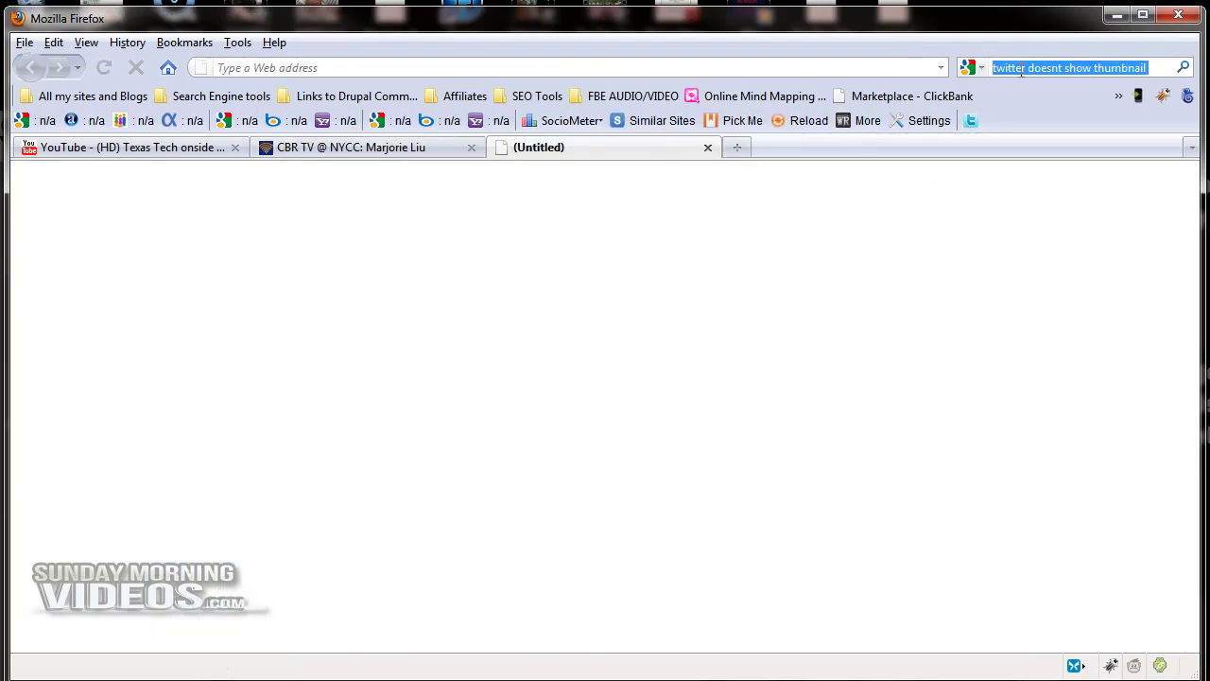
{"action": "type", "text": "jing"}
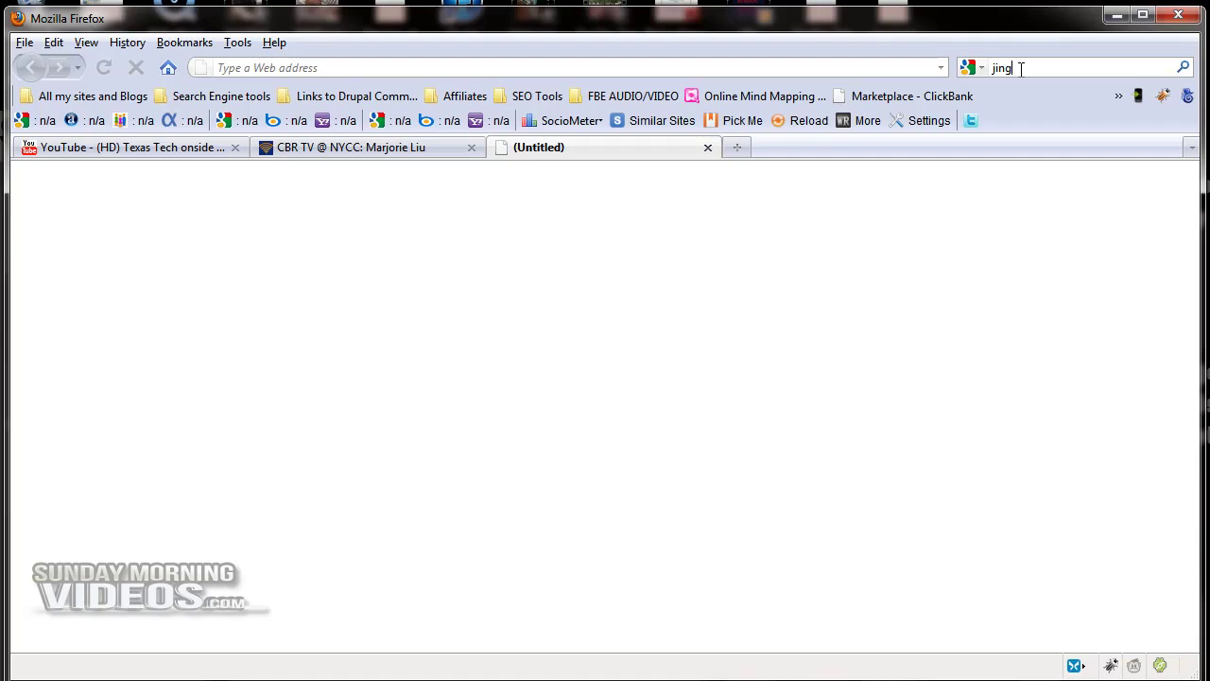
{"action": "key", "text": "Return"}
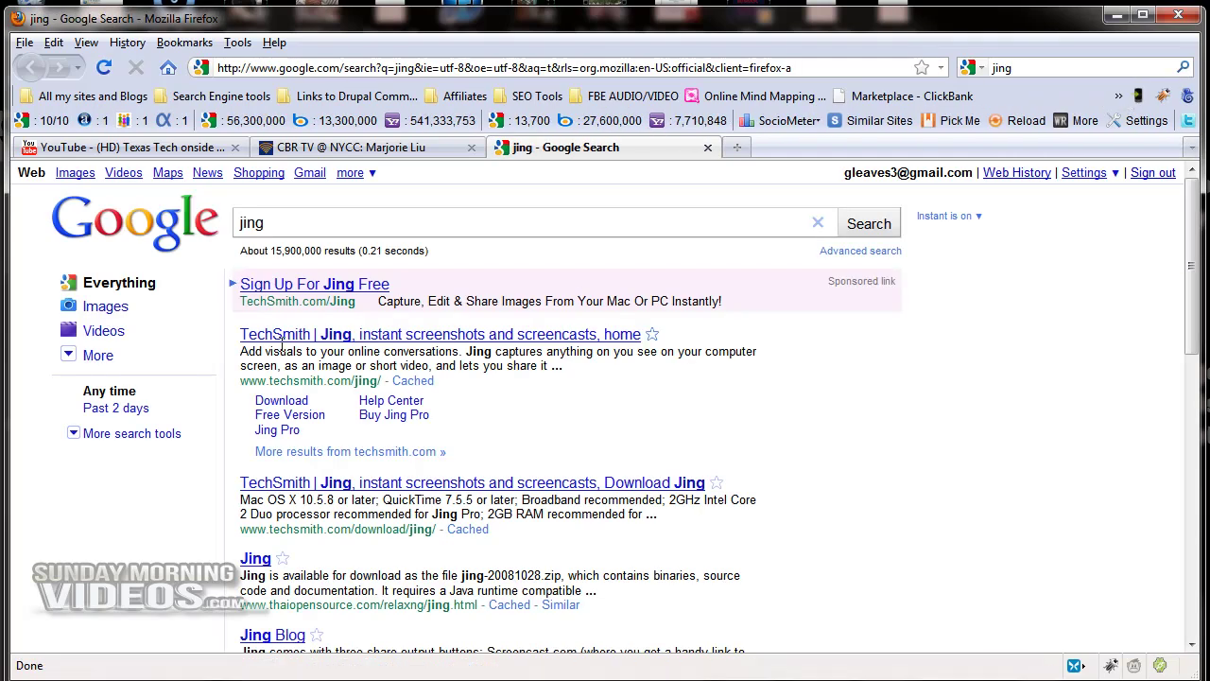
{"action": "left_click", "coordinate": [297, 403]}
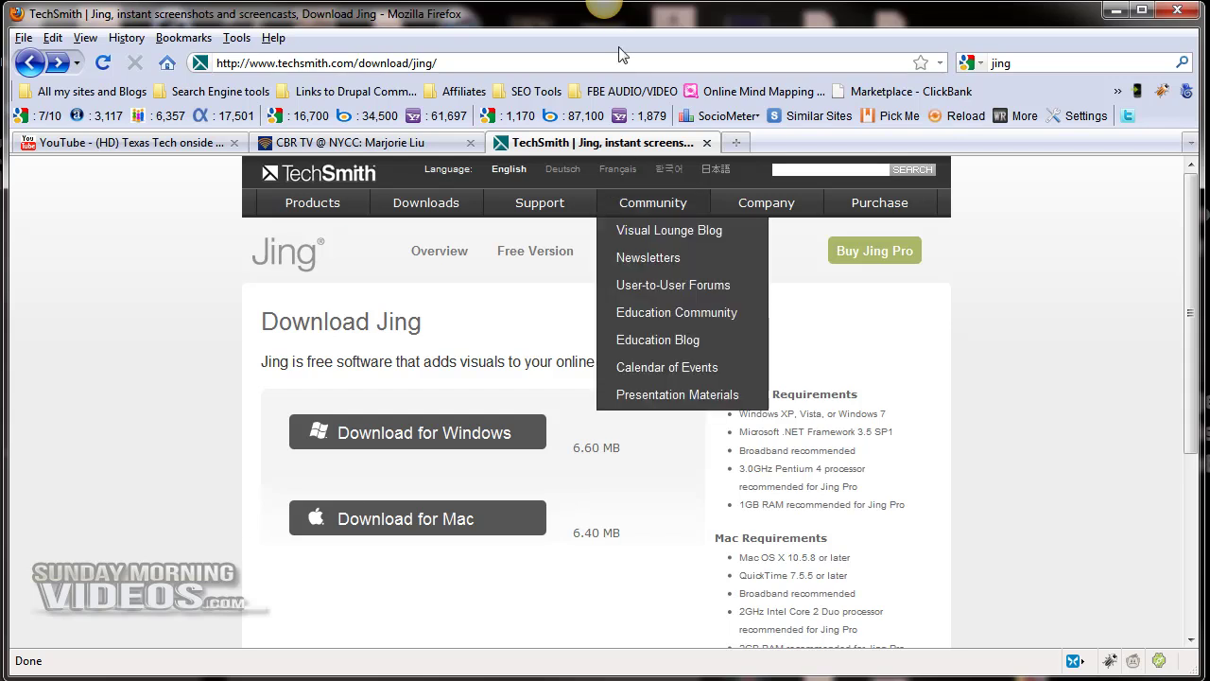
{"action": "mouse_move", "coordinate": [603, 20]}
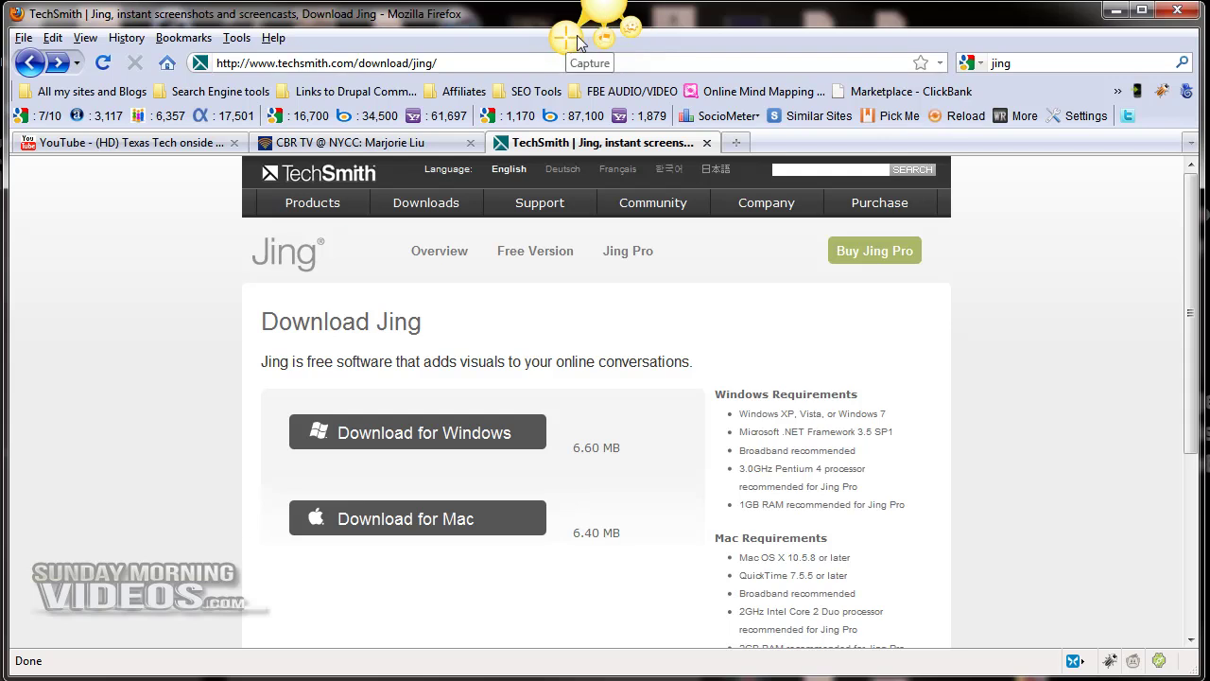
- Confirm Jing's settings use MPEG-4 video format, then close the settings panel
{"action": "left_click", "coordinate": [630, 29]}
{"action": "mouse_move", "coordinate": [652, 202]}
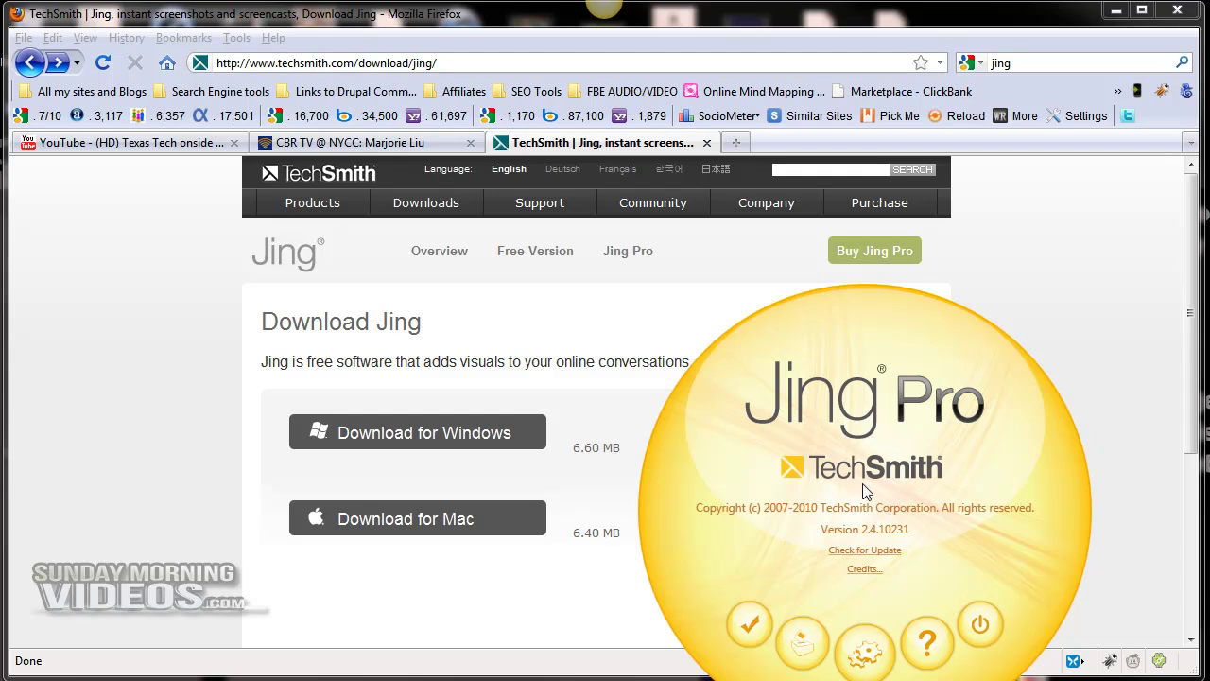
{"action": "left_click", "coordinate": [860, 654]}
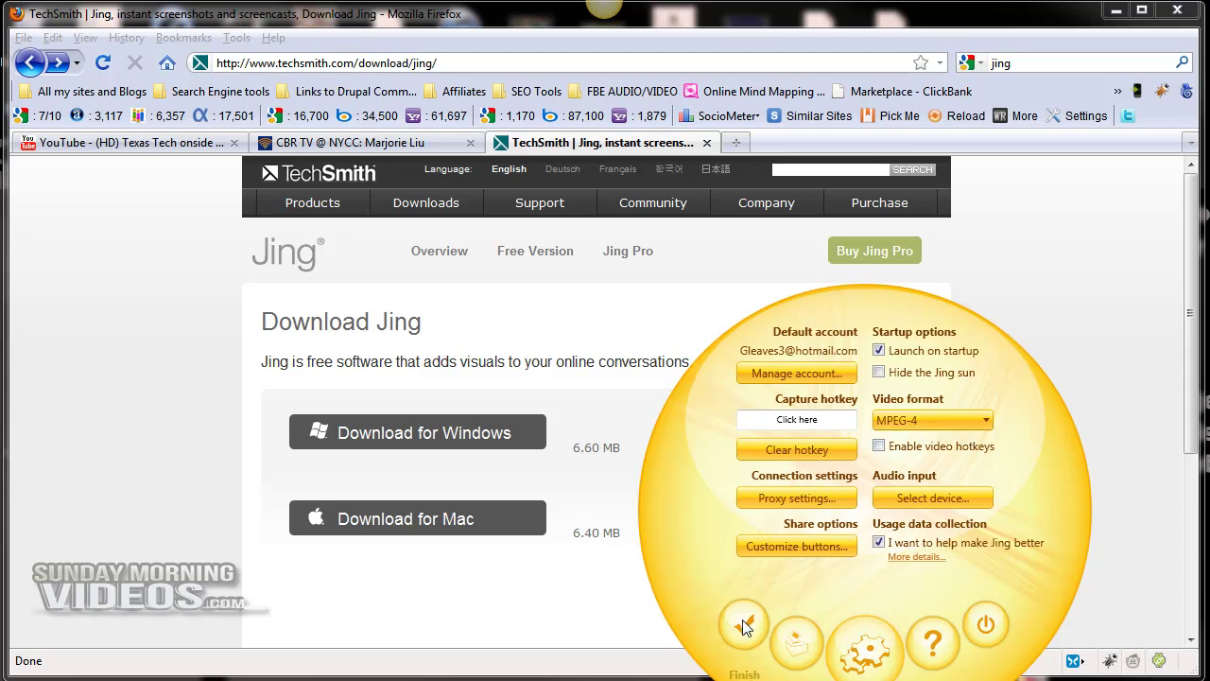
{"action": "left_click", "coordinate": [877, 647]}
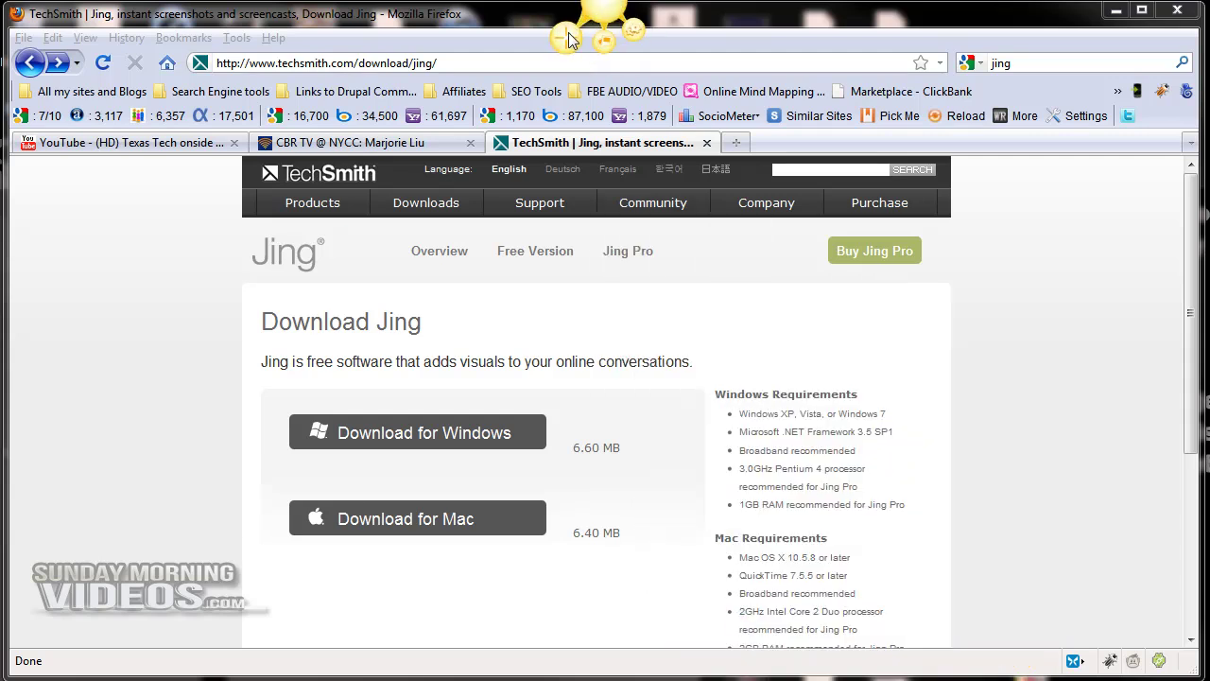
{"action": "mouse_move", "coordinate": [567, 36]}
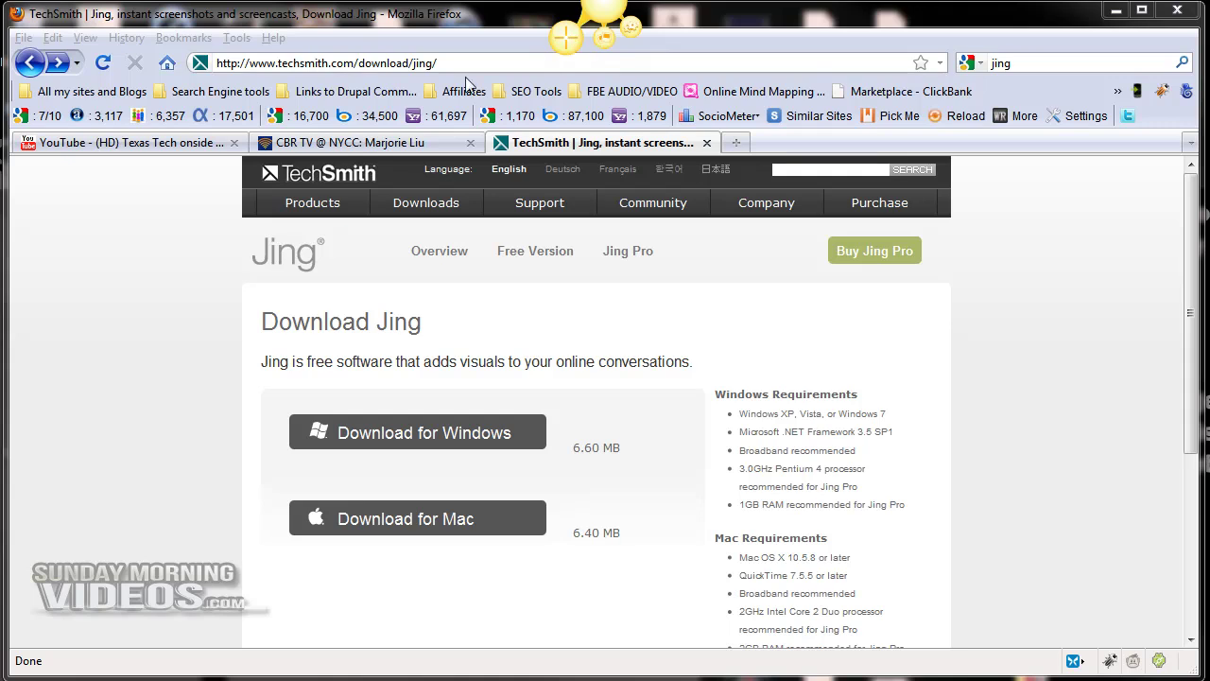
- Record the blip.tv video area with Jing while the clip plays, then pause the page's ad
{"action": "left_click", "coordinate": [416, 142]}
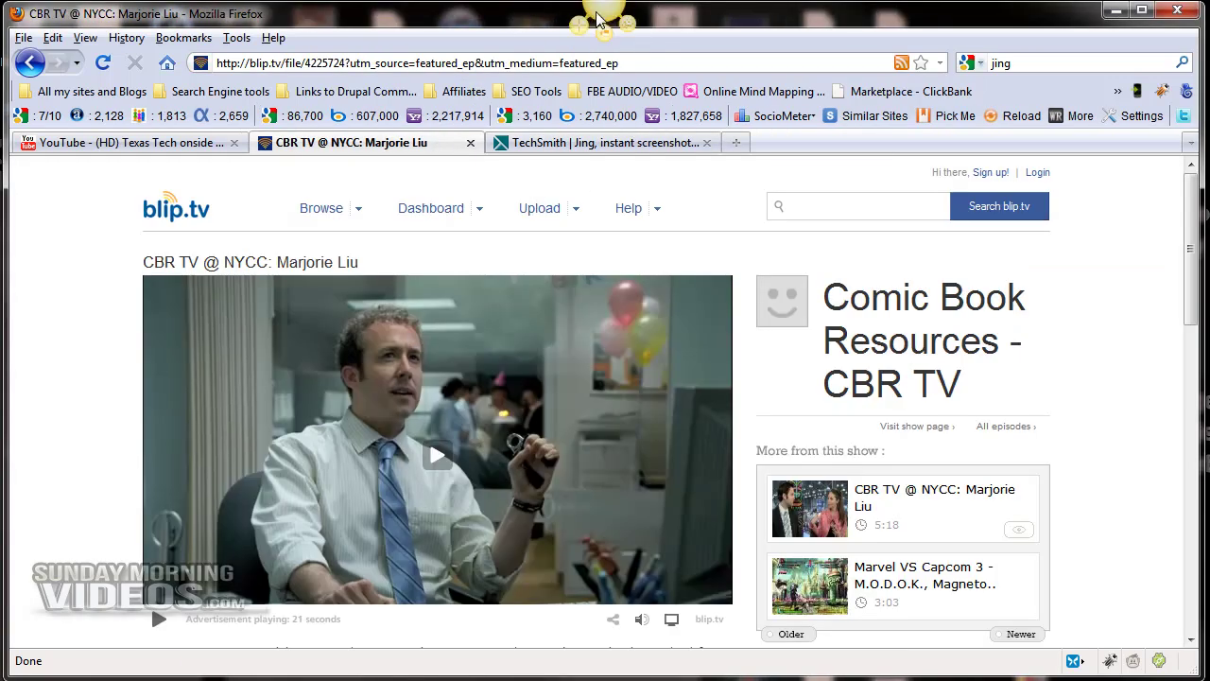
{"action": "key", "text": "Print"}
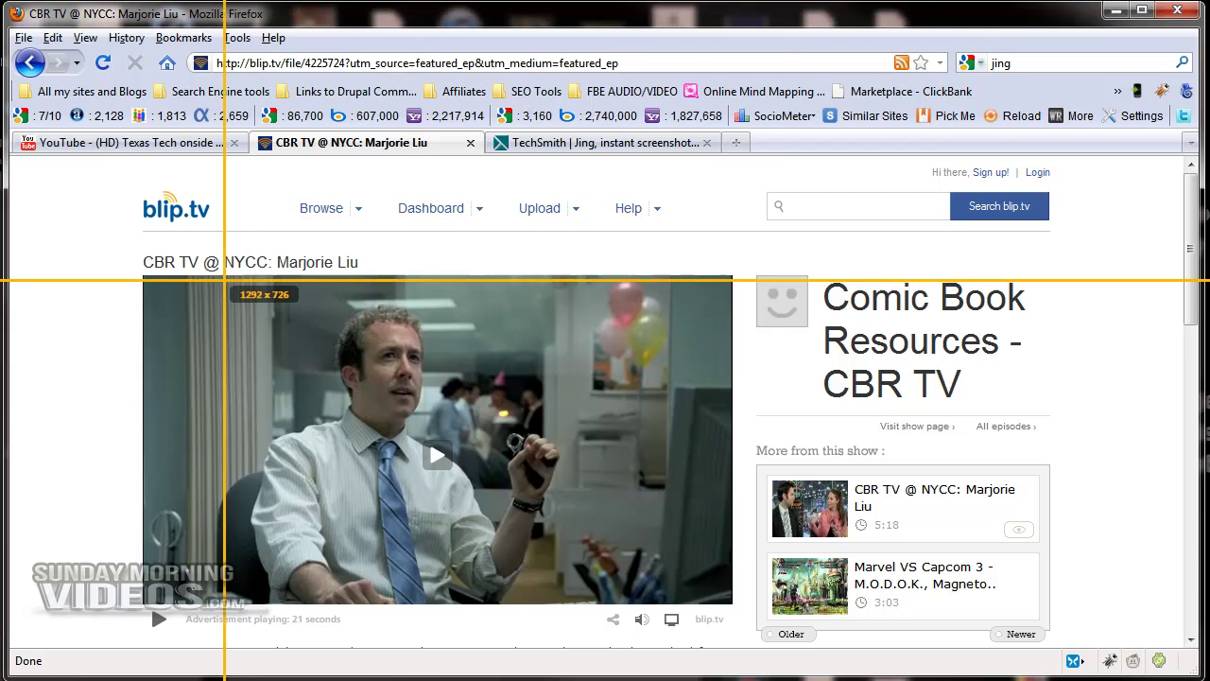
{"action": "left_click_drag", "start_coordinate": [141, 276], "coordinate": [732, 605]}
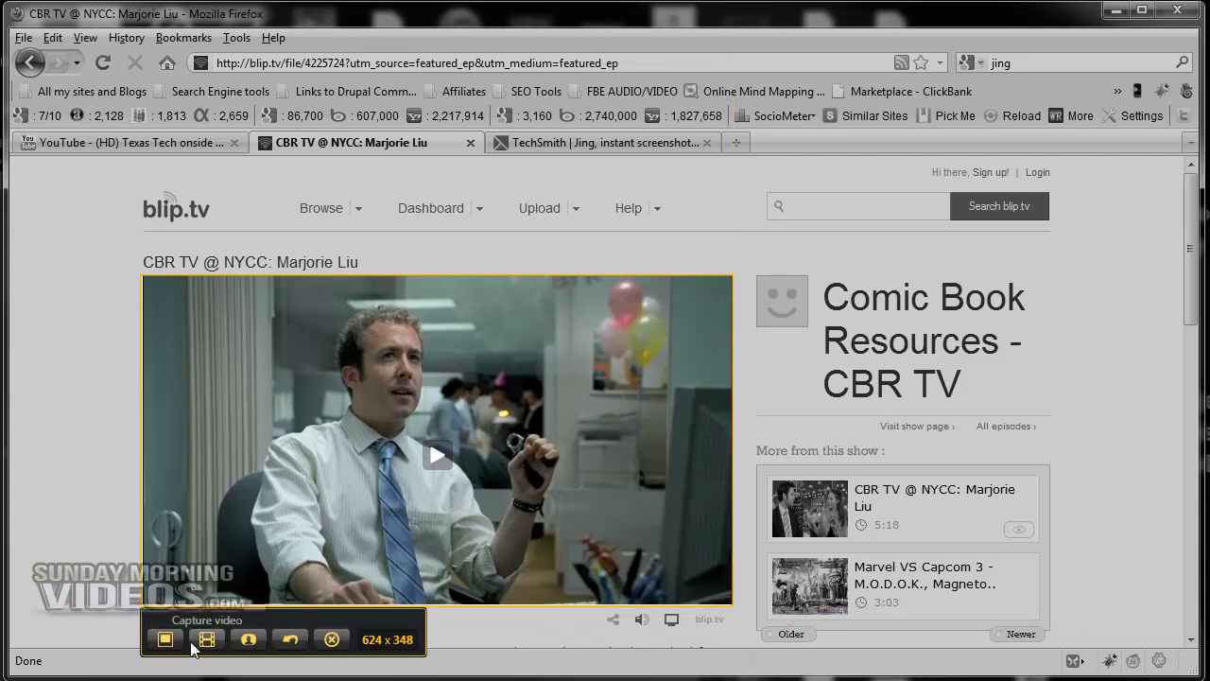
{"action": "left_click", "coordinate": [207, 640]}
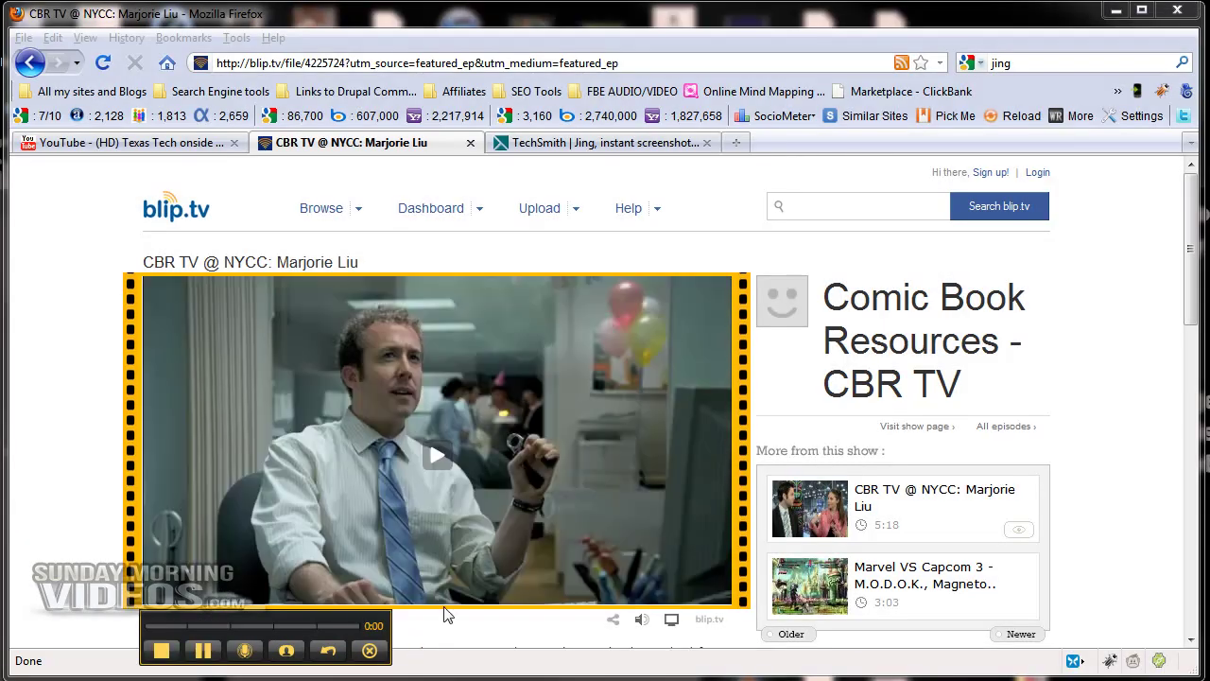
{"action": "left_click", "coordinate": [442, 462]}
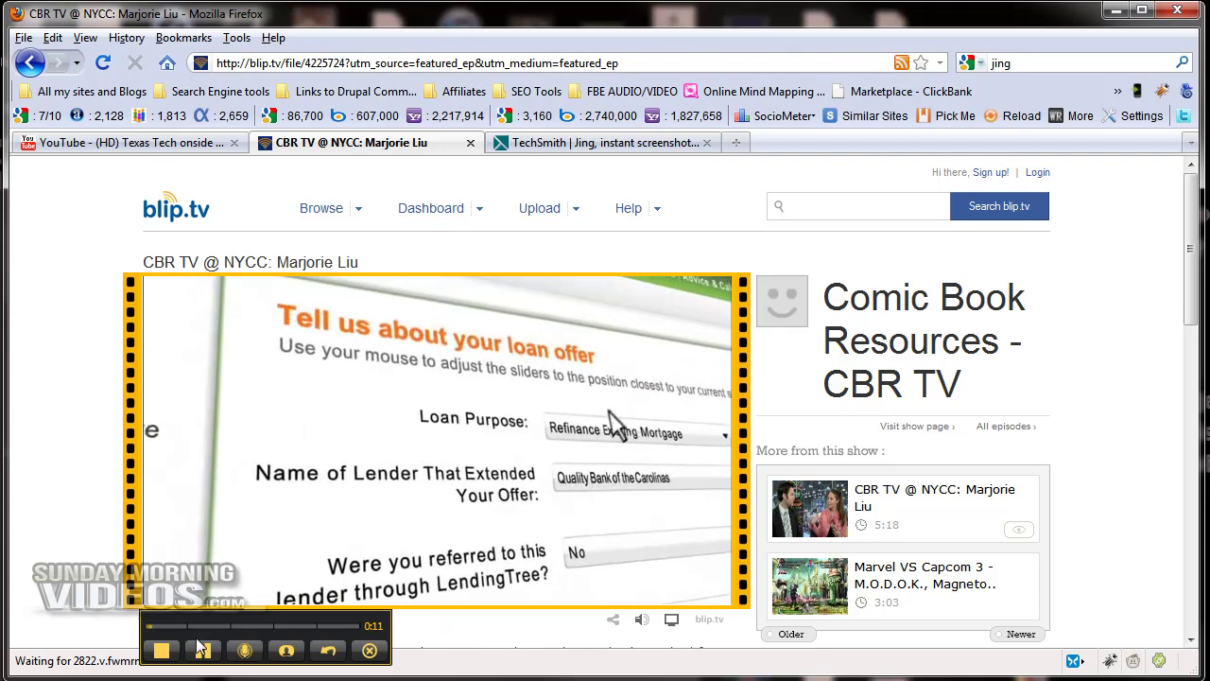
{"action": "left_click", "coordinate": [161, 650]}
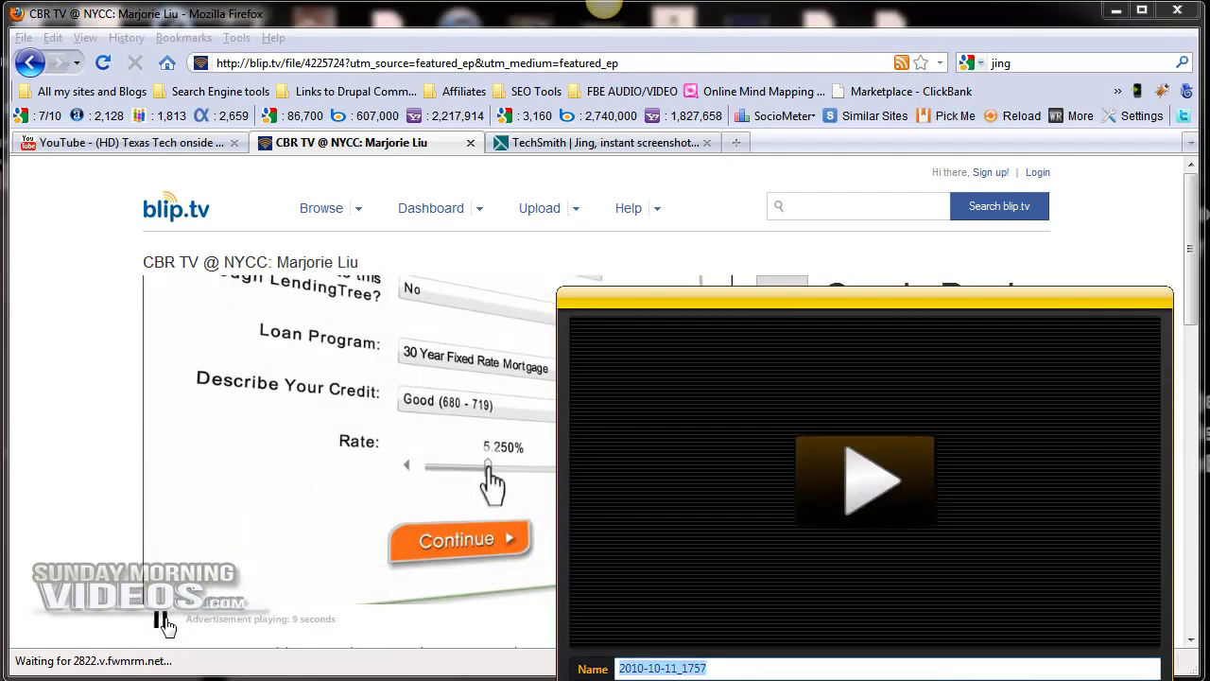
{"action": "left_click", "coordinate": [161, 619]}
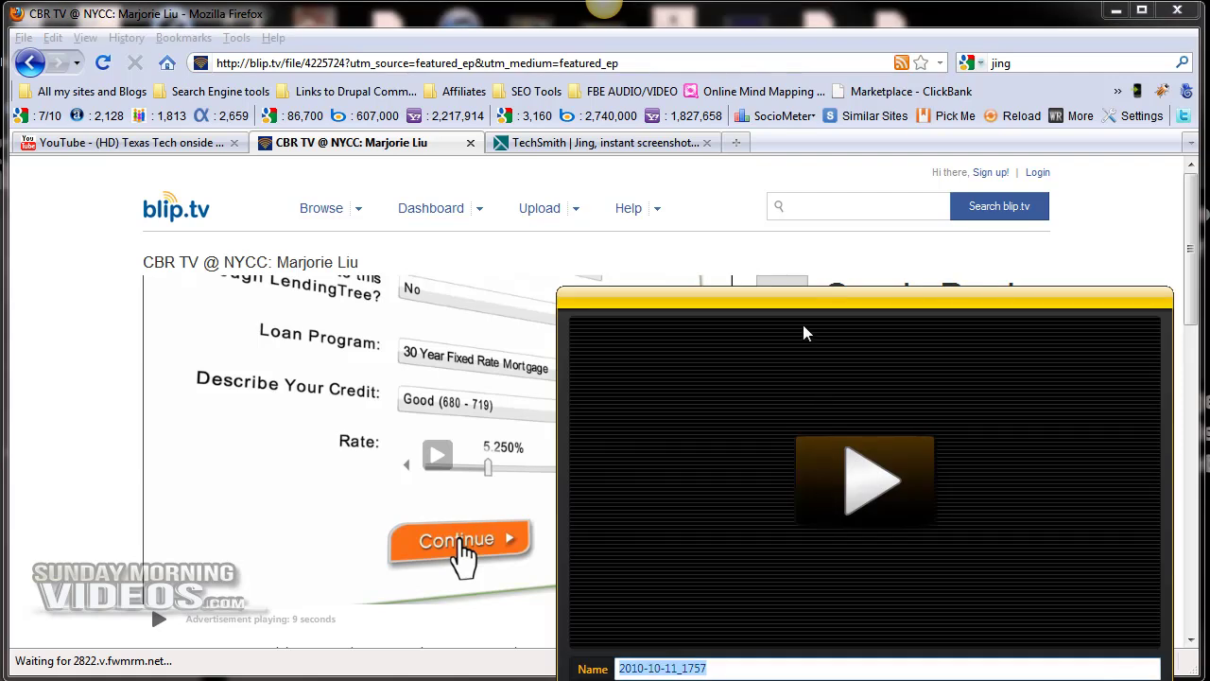
- Preview the capture and save it to the Desktop as an MP4 named 'test'
{"action": "left_click_drag", "start_coordinate": [799, 300], "coordinate": [658, 163]}
{"action": "left_click", "coordinate": [714, 356]}
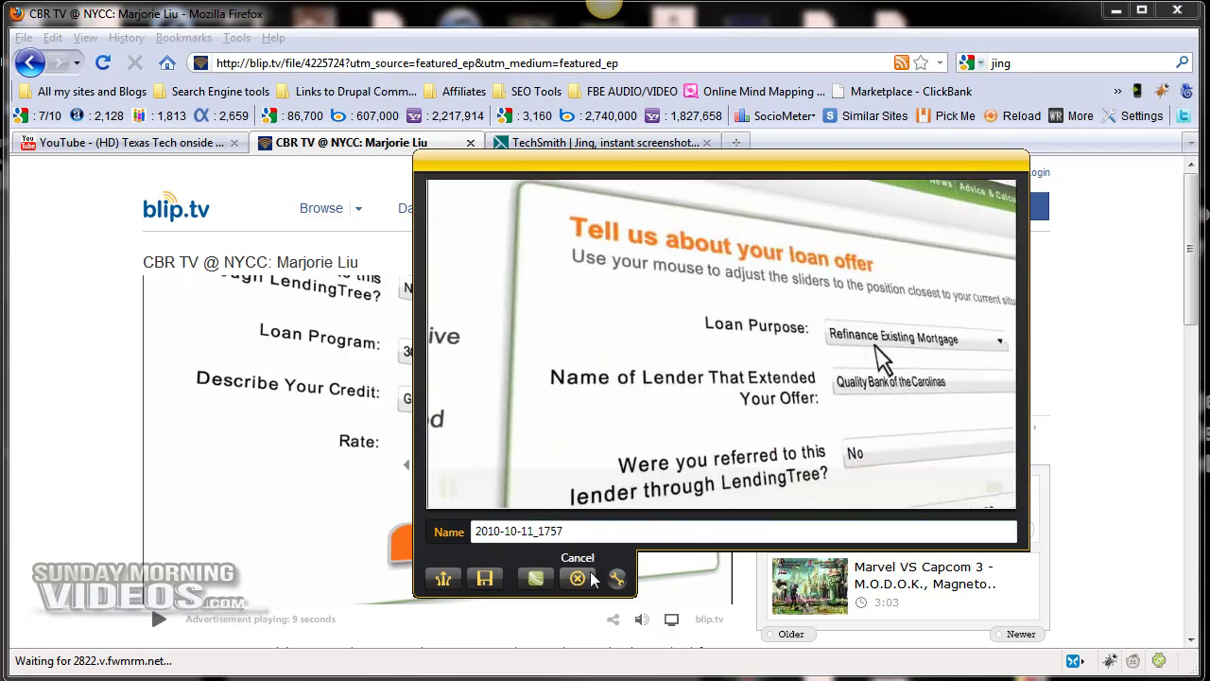
{"action": "left_click", "coordinate": [484, 578]}
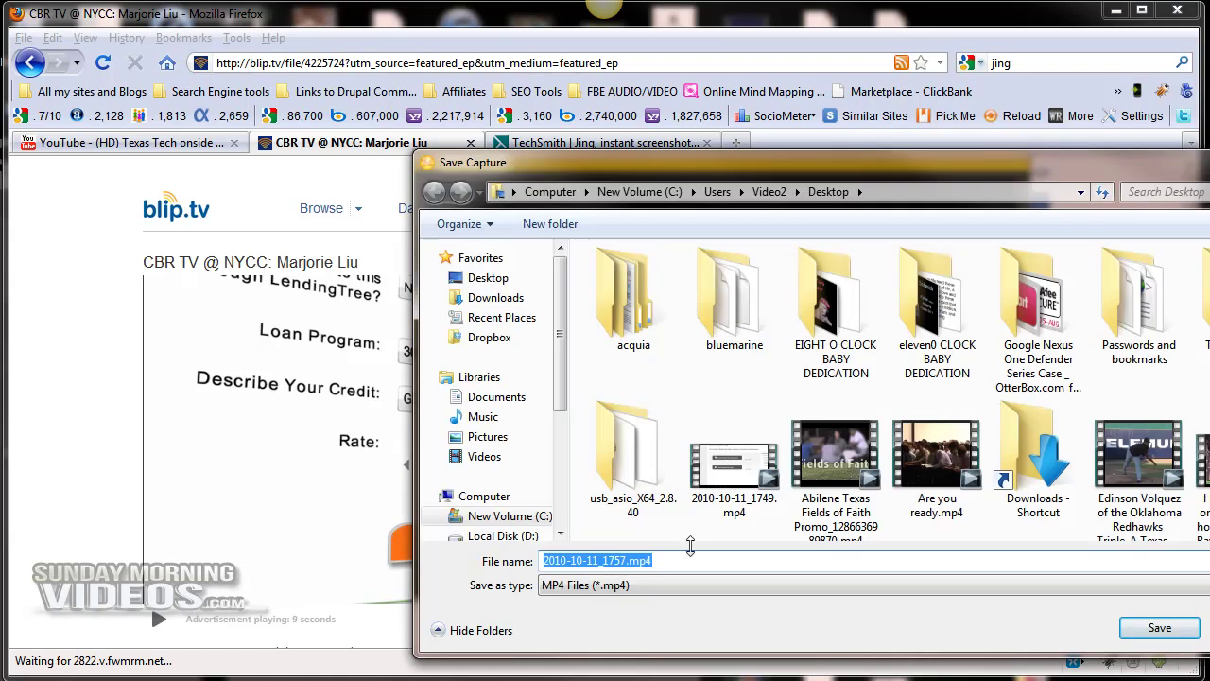
{"action": "left_click", "coordinate": [638, 586]}
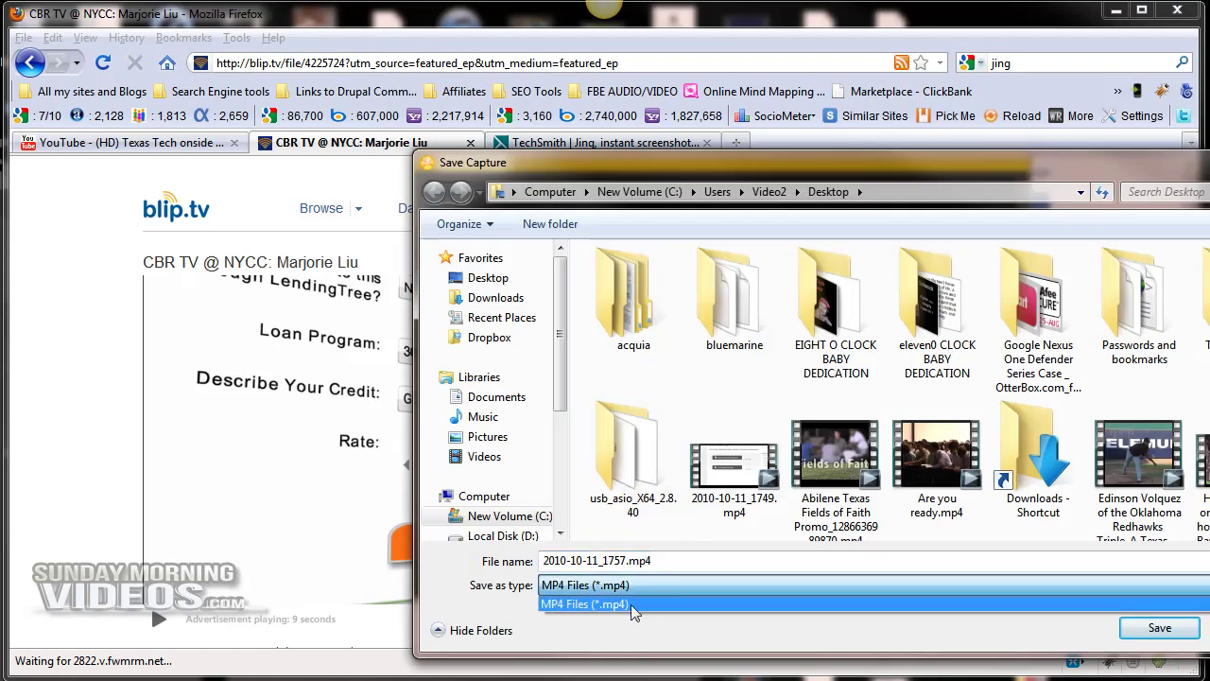
{"action": "left_click", "coordinate": [635, 603]}
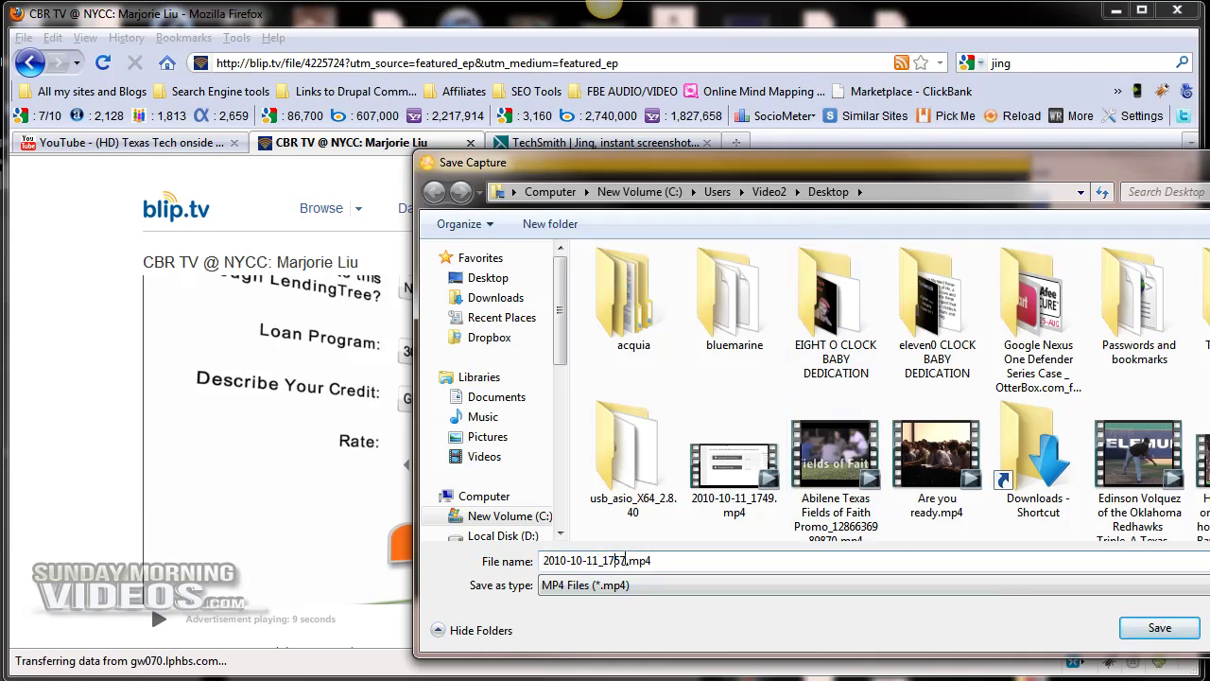
{"action": "left_click", "coordinate": [483, 559]}
{"action": "type", "text": "test"}
{"action": "key", "text": "Return"}
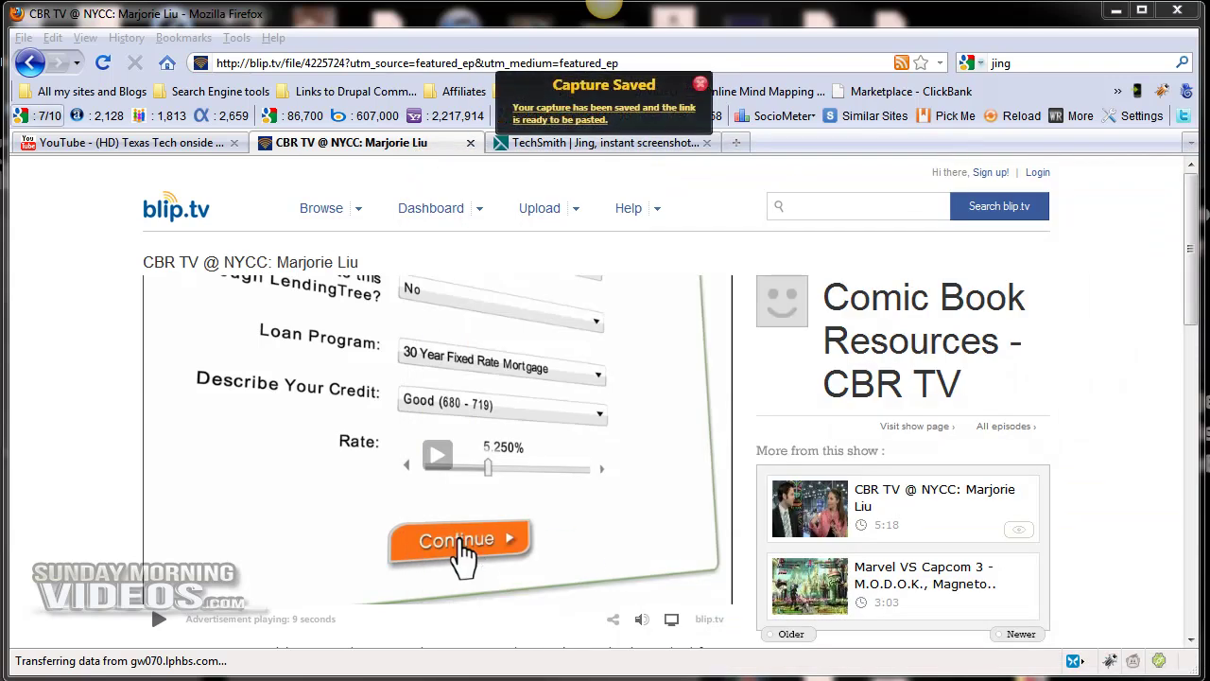
{"action": "key", "text": "super"}
- Launch Windows Live Movie Maker via the Start search for 'movie' and enlarge its window
{"action": "left_click", "coordinate": [41, 479]}
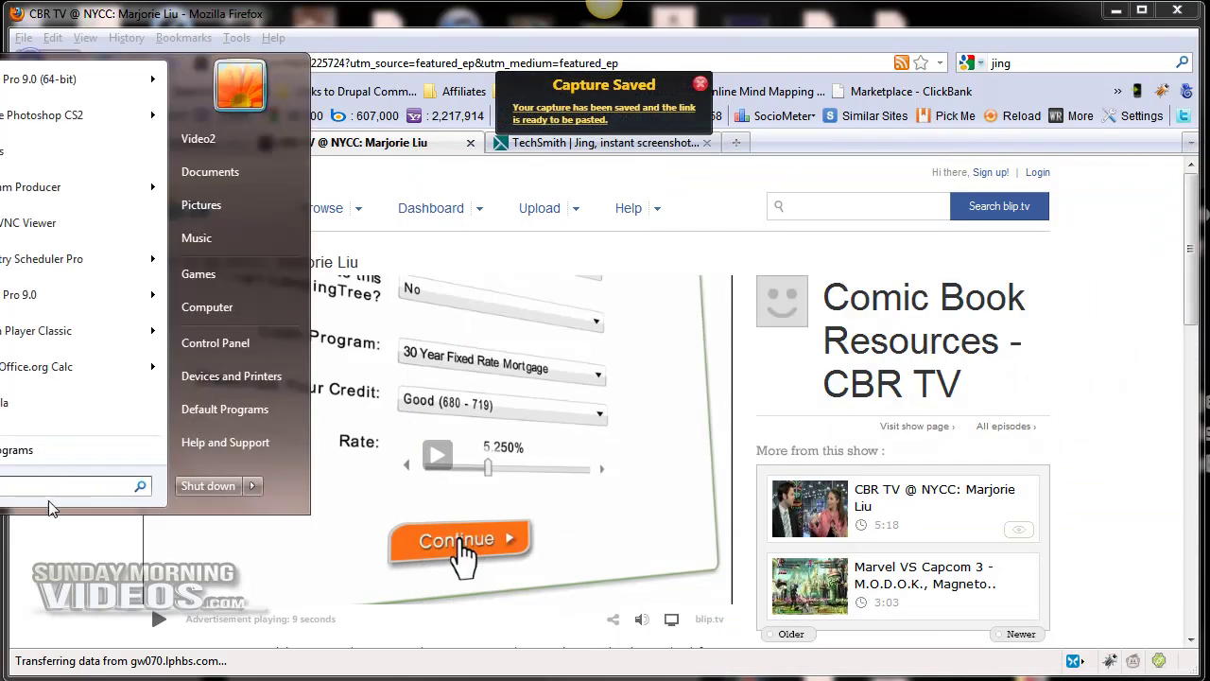
{"action": "type", "text": "movie"}
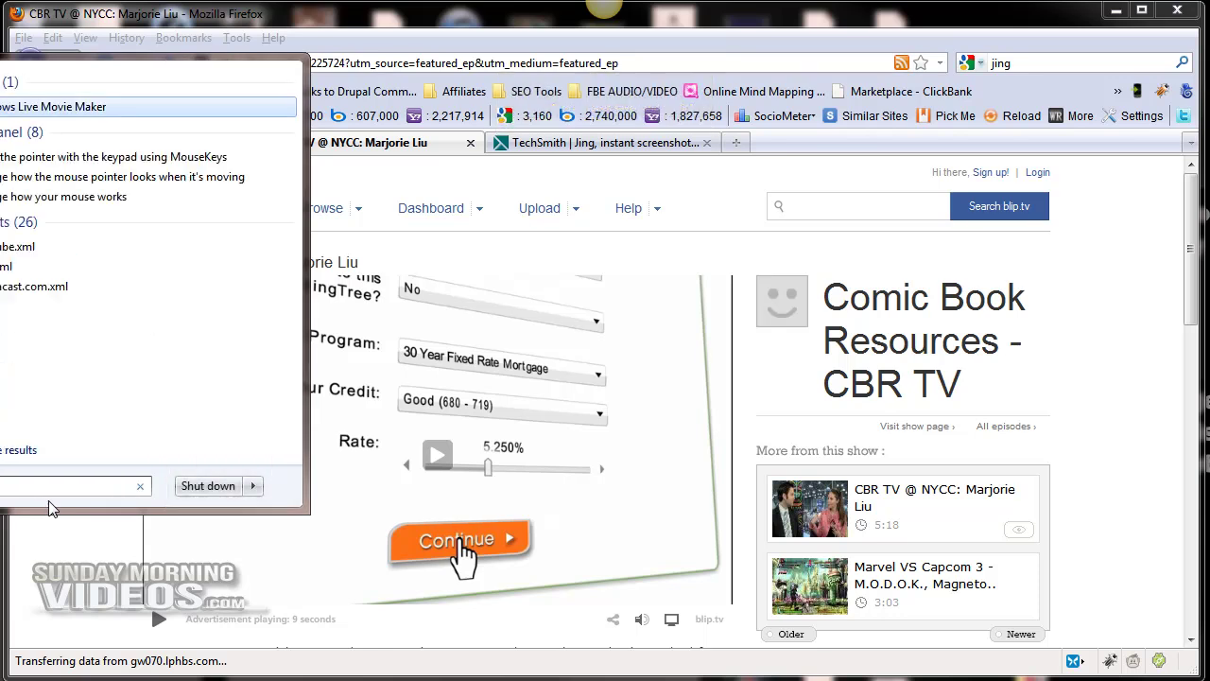
{"action": "left_click", "coordinate": [85, 107]}
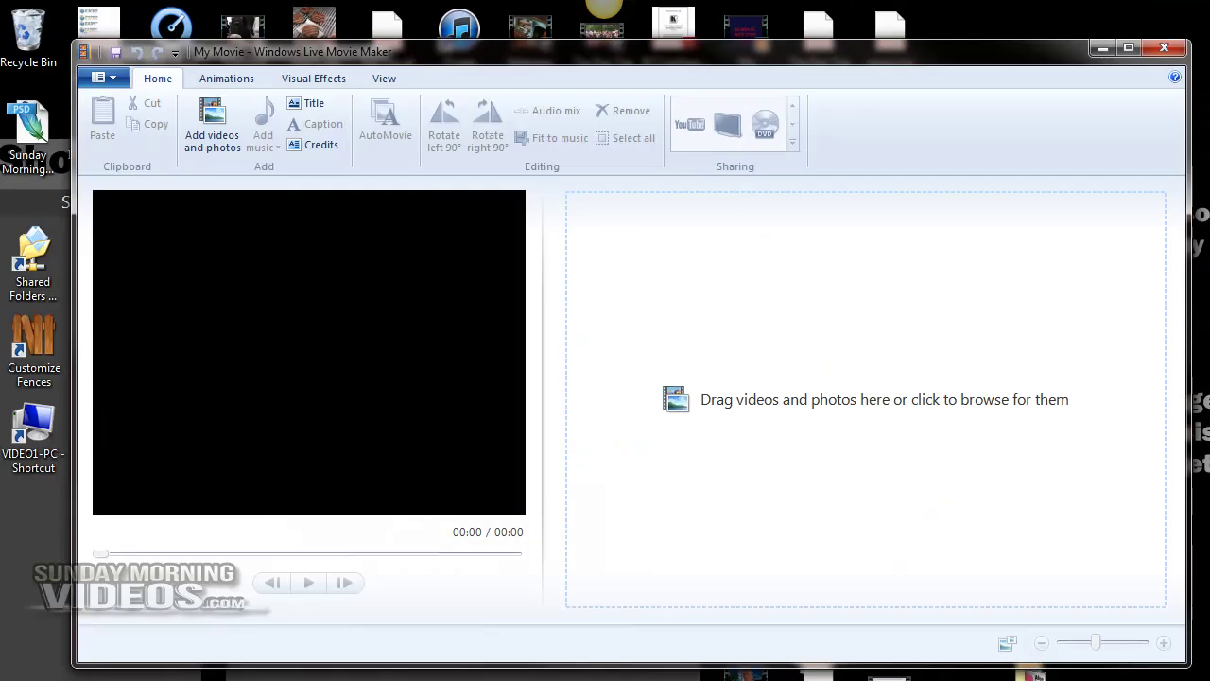
{"action": "left_click_drag", "start_coordinate": [480, 73], "coordinate": [421, 40]}
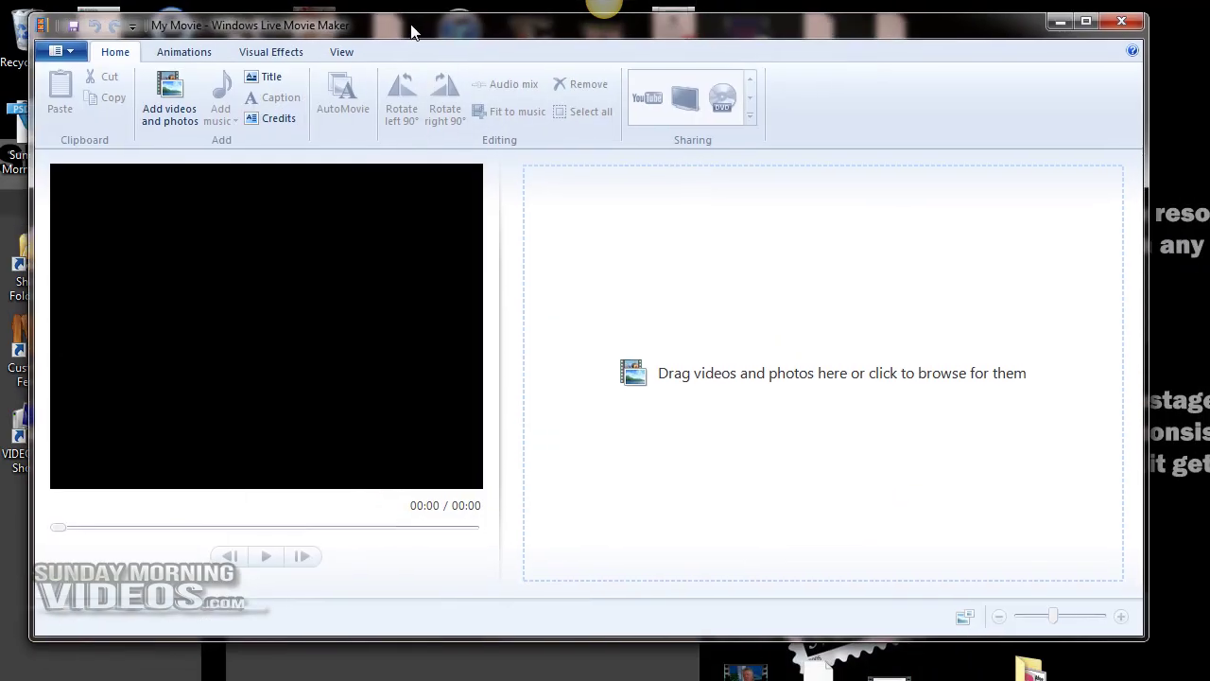
{"action": "left_click_drag", "start_coordinate": [1128, 635], "coordinate": [1200, 675]}
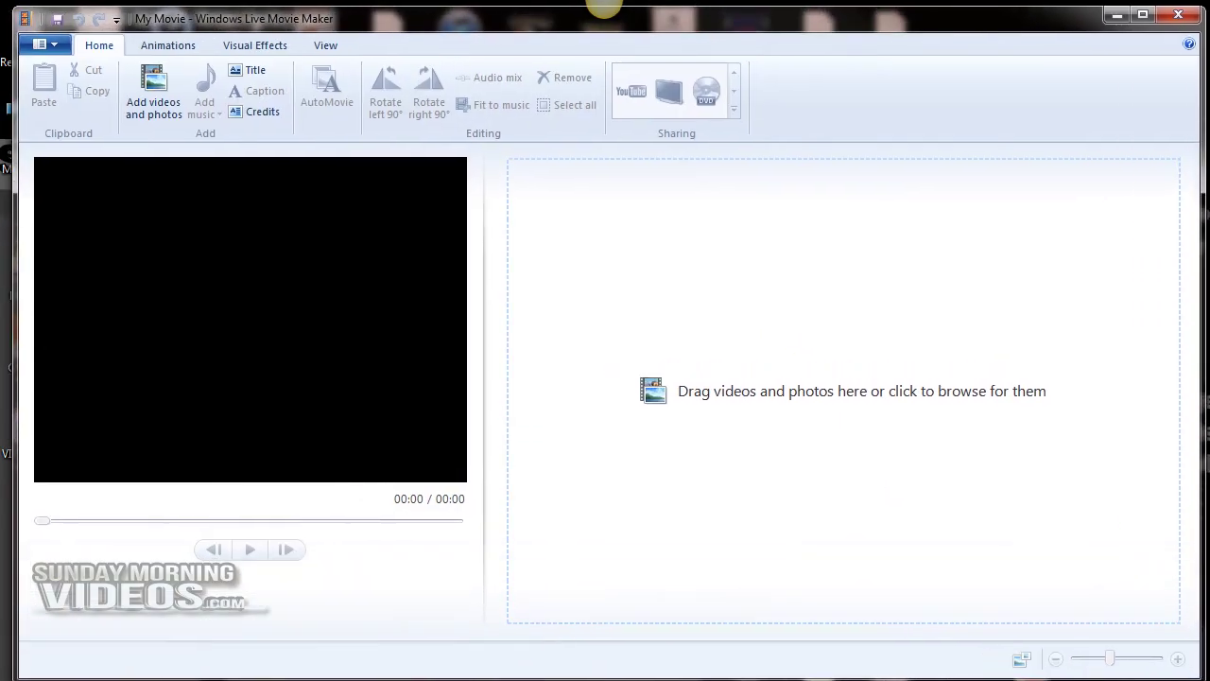
- Add the saved 'test' MP4 capture to the storyboard and play it back
{"action": "left_click_drag", "start_coordinate": [845, 451], "coordinate": [797, 483]}
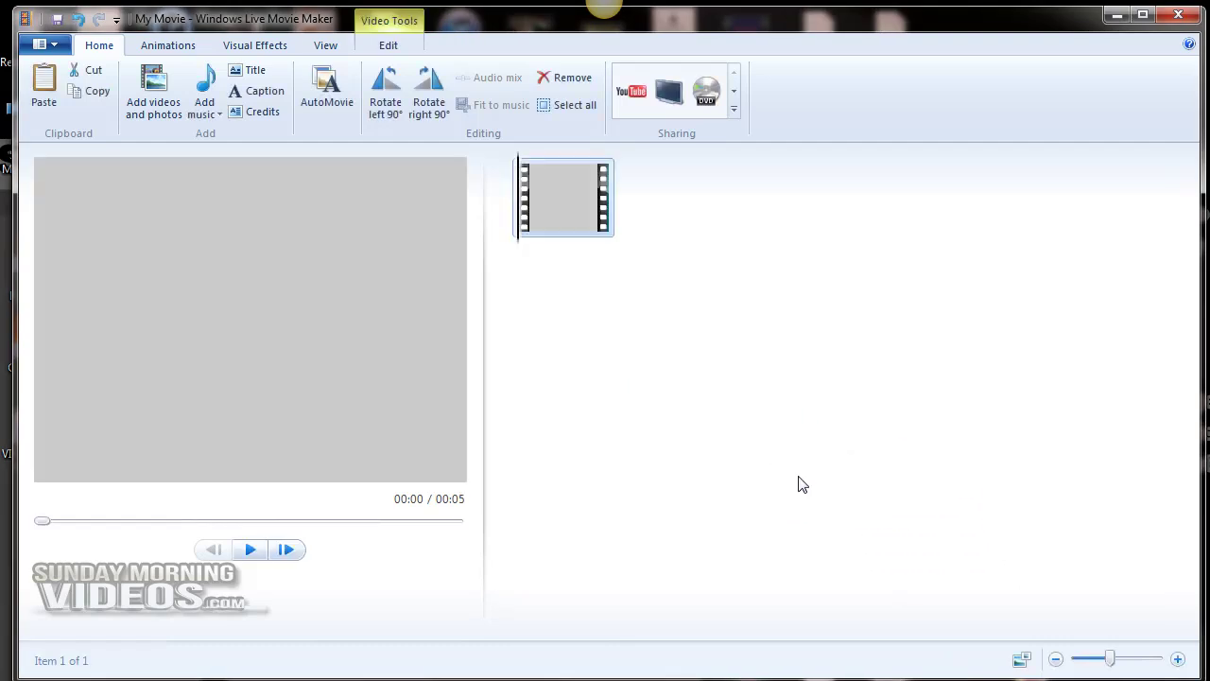
{"action": "left_click", "coordinate": [249, 550]}
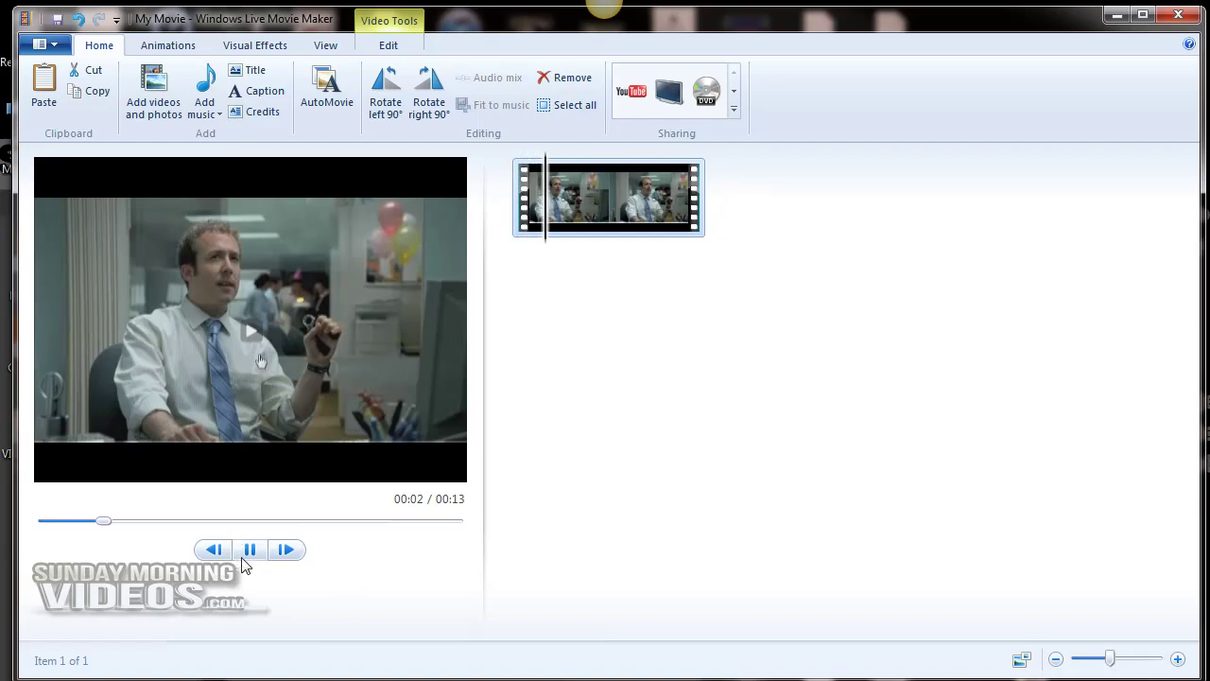
{"action": "left_click", "coordinate": [249, 549]}
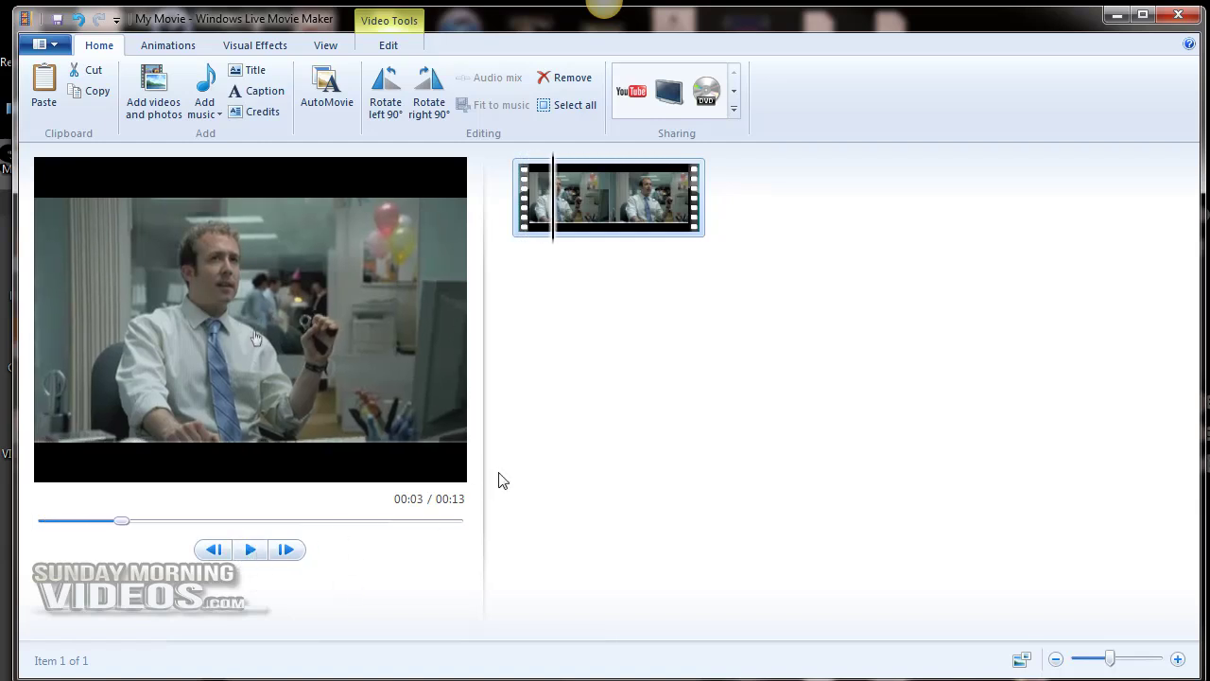